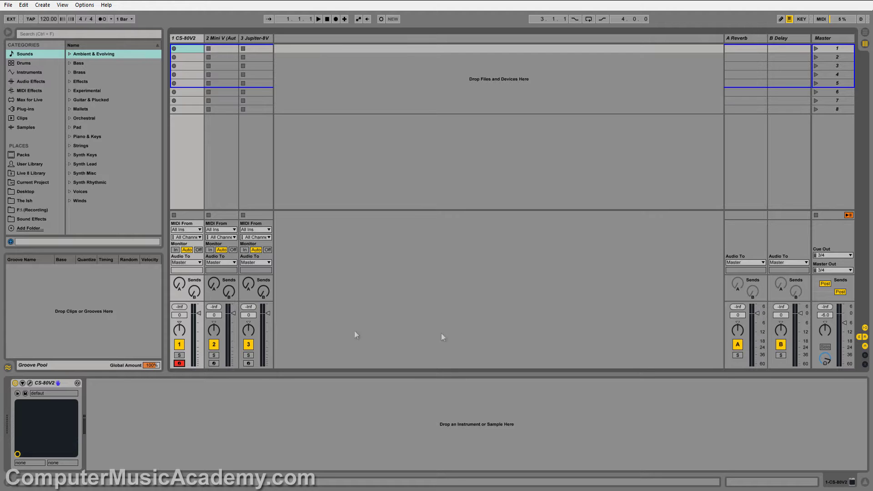
Show the CS-80V panel on track 1 and play a few notes to audition it.
click(29, 384)
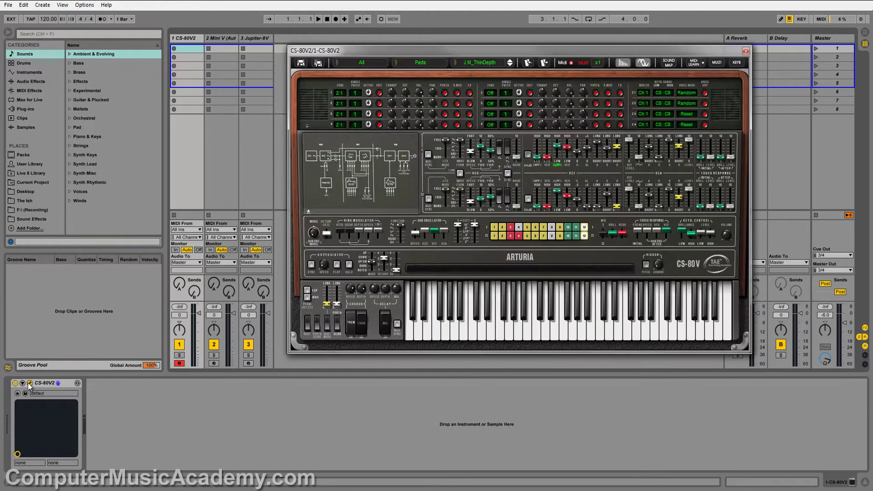
key(s)
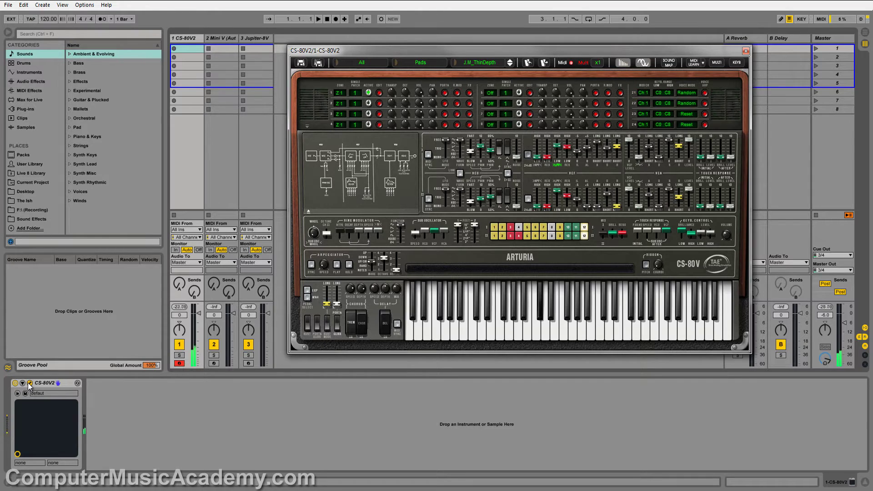
key(d)
key(f)
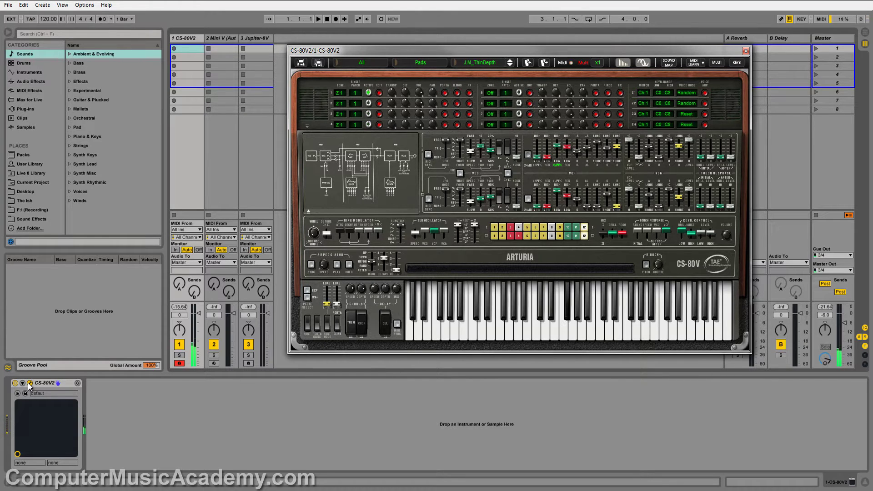
key(g)
key(h)
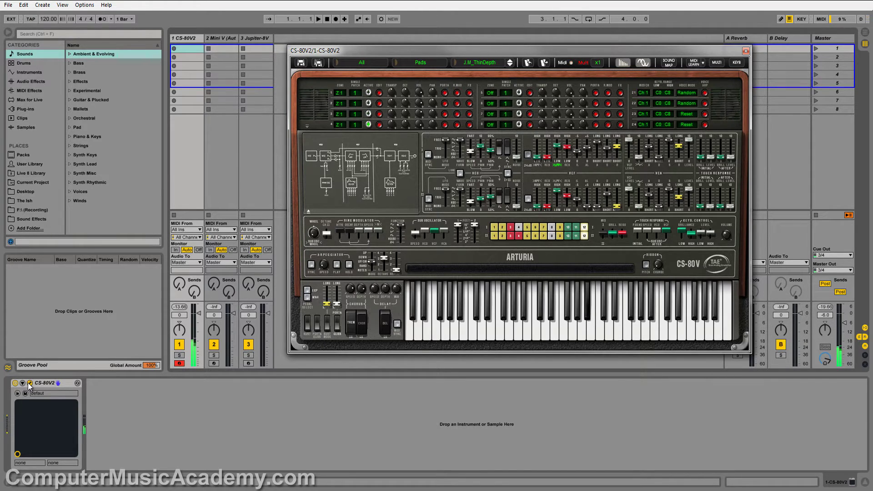
Arm the Mini V track and play notes to audition it.
click(214, 364)
key(j)
key(k)
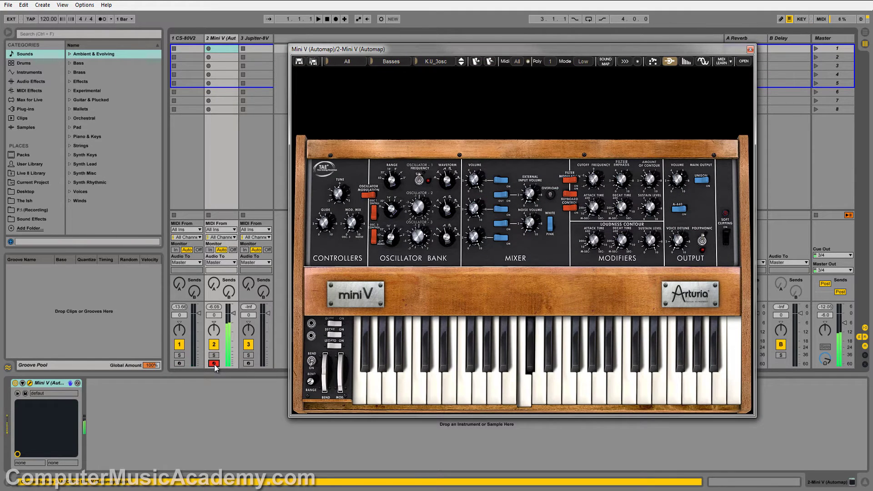
key(l)
key(semicolon)
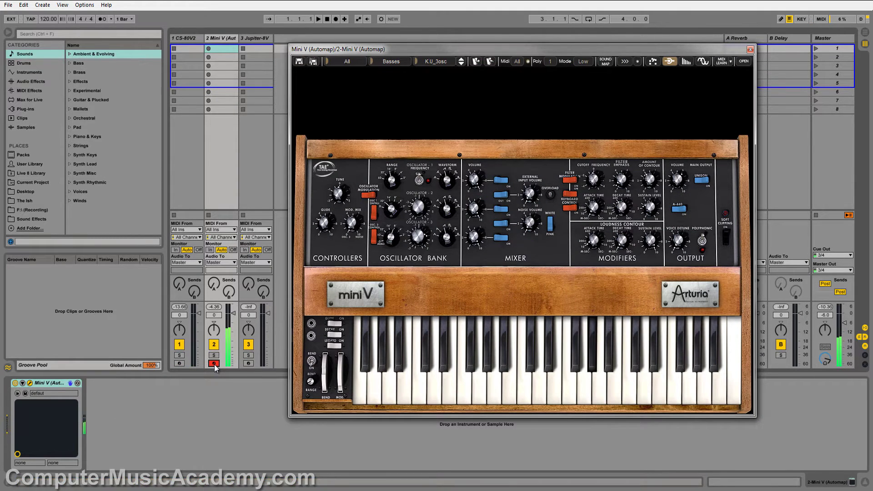
Arm the Jupiter-8V track, audition its JMB_Full Pad preset, then re-arm Mini V.
click(248, 363)
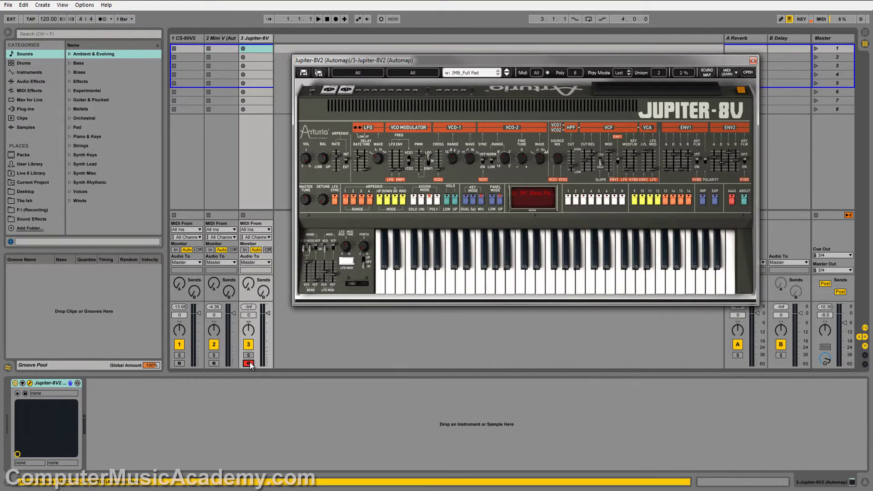
key(j)
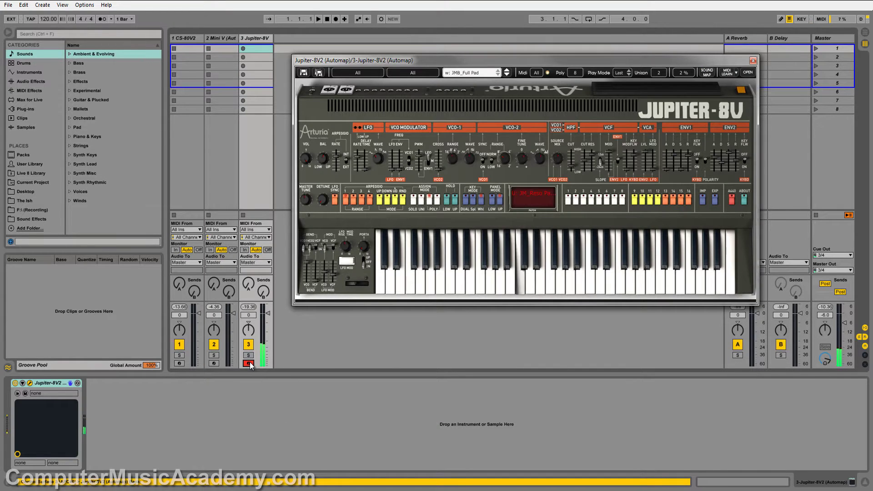
key(k)
key(l)
key(k)
key(l)
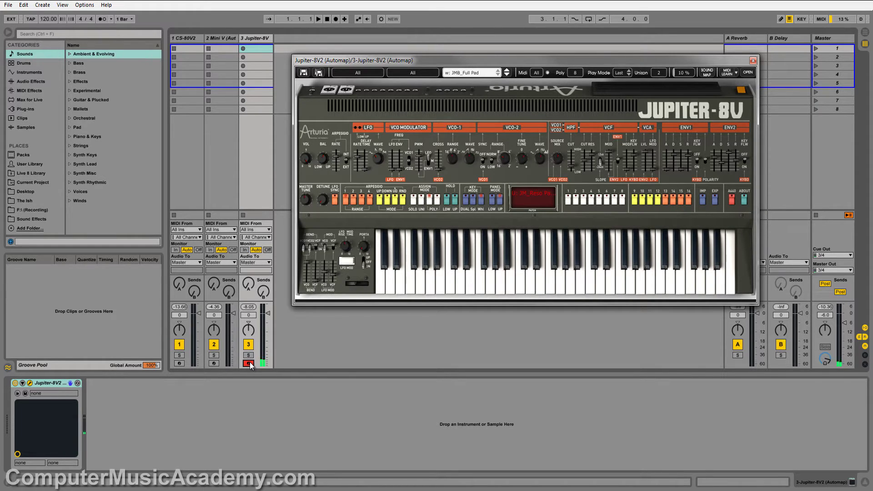
click(213, 364)
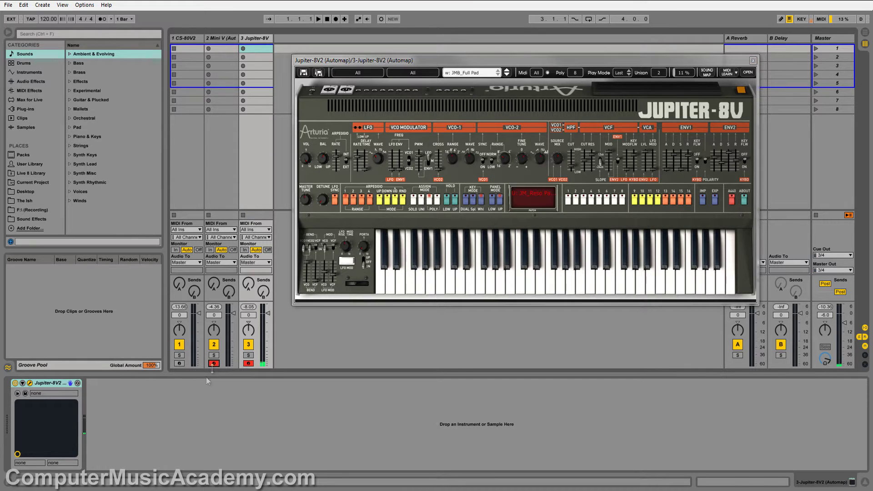
Arm only track 1, enable the metronome and record a clip into its first slot.
click(179, 363)
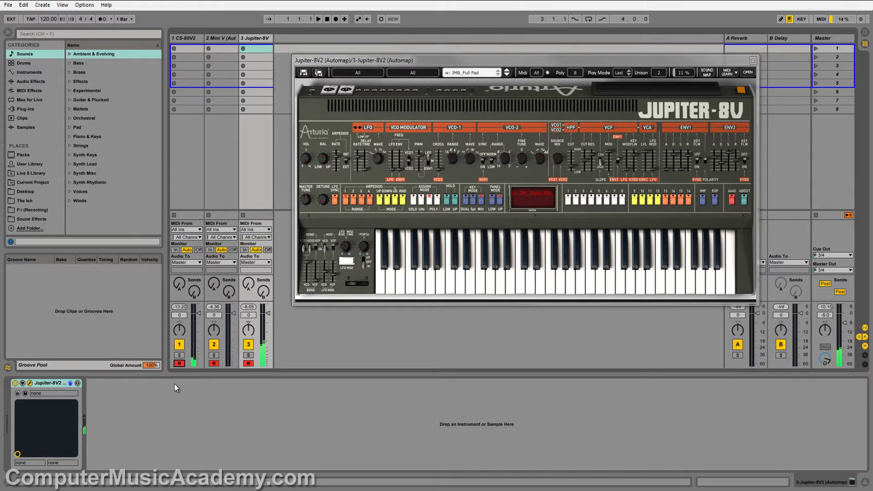
click(249, 363)
click(213, 363)
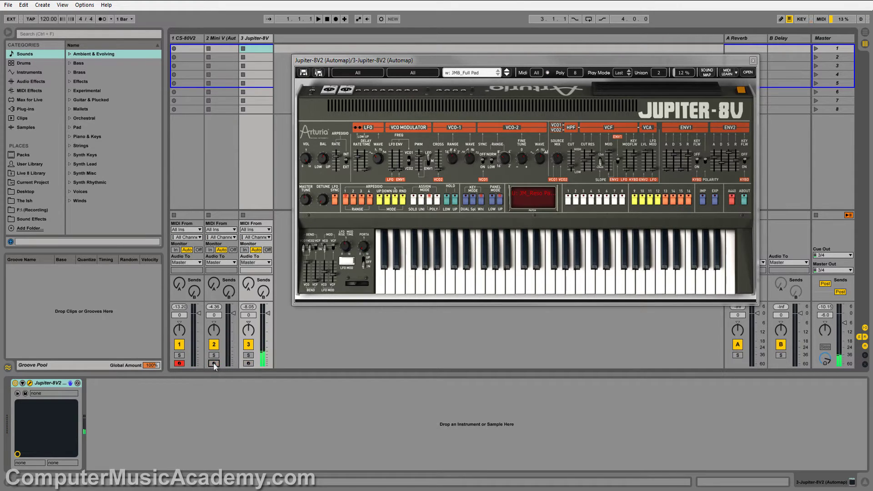
click(101, 19)
click(174, 49)
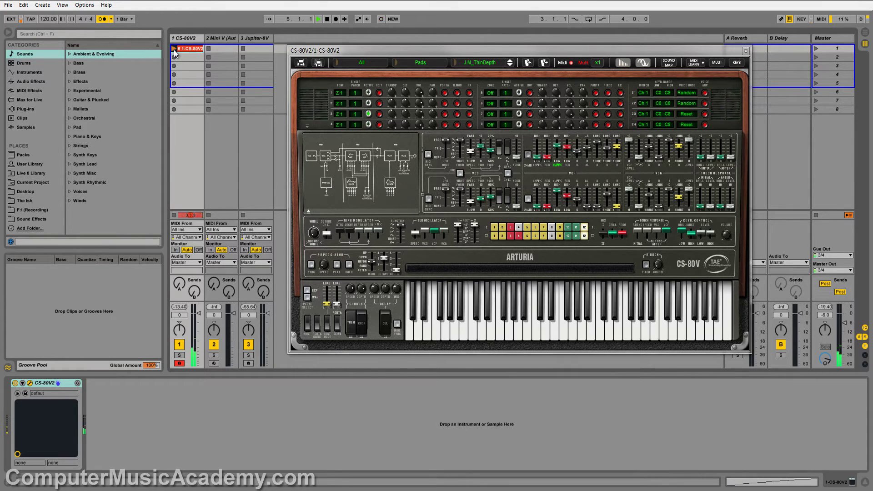
Stop the CS-80V recording, copy the clip to tracks 2–3, play Scene 1, then stop.
click(174, 50)
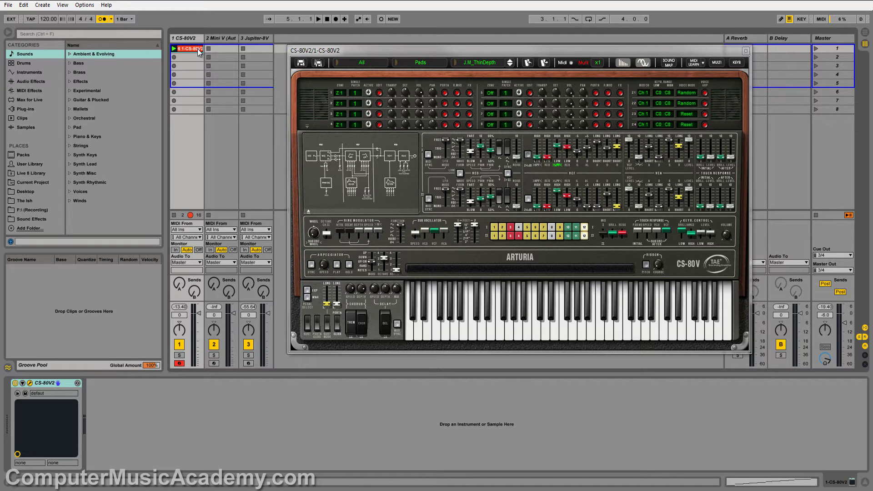
drag(198, 48, 246, 50)
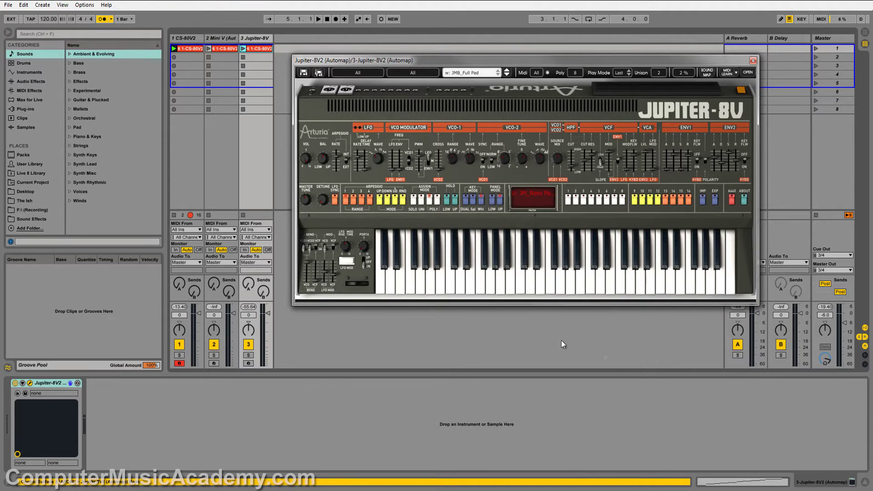
click(816, 48)
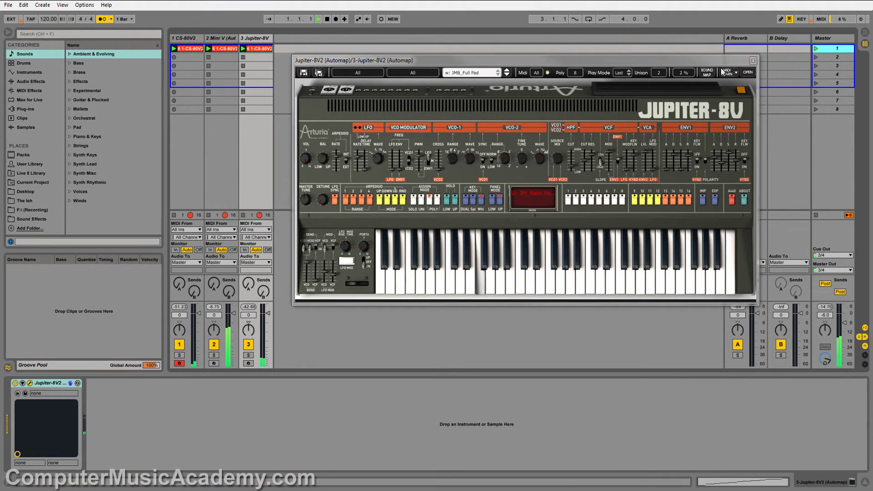
click(103, 17)
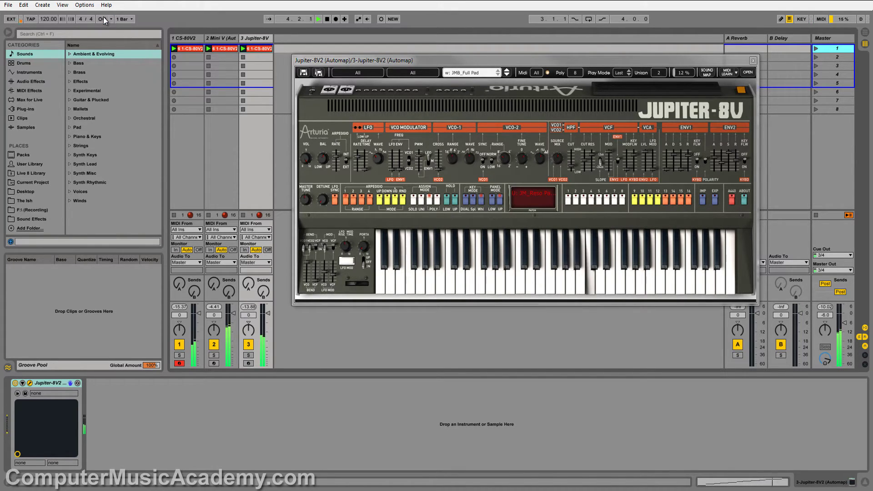
key(space)
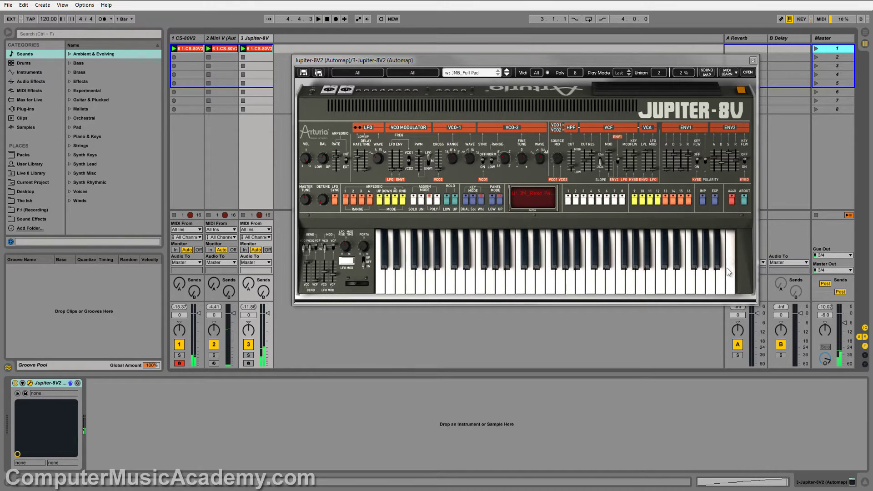
Stop all clips and delete the recorded and copied clips from tracks 1–3.
click(815, 215)
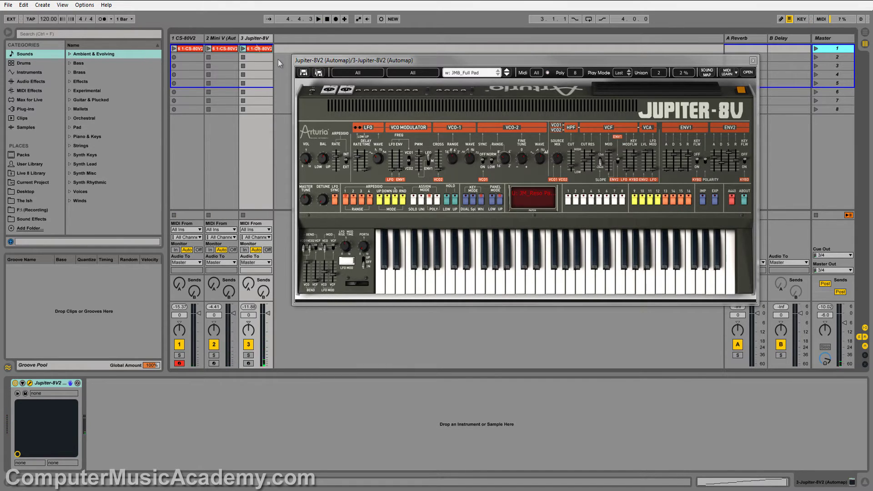
key(Delete)
click(224, 50)
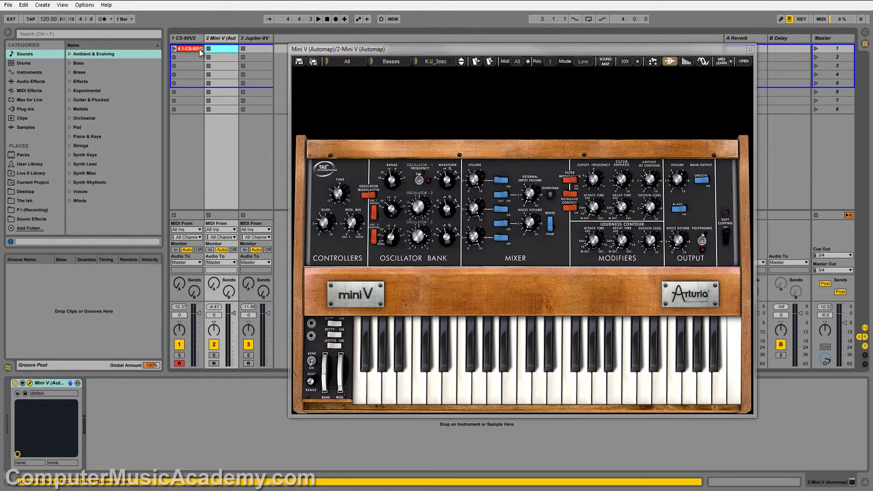
key(Delete)
click(197, 50)
key(Delete)
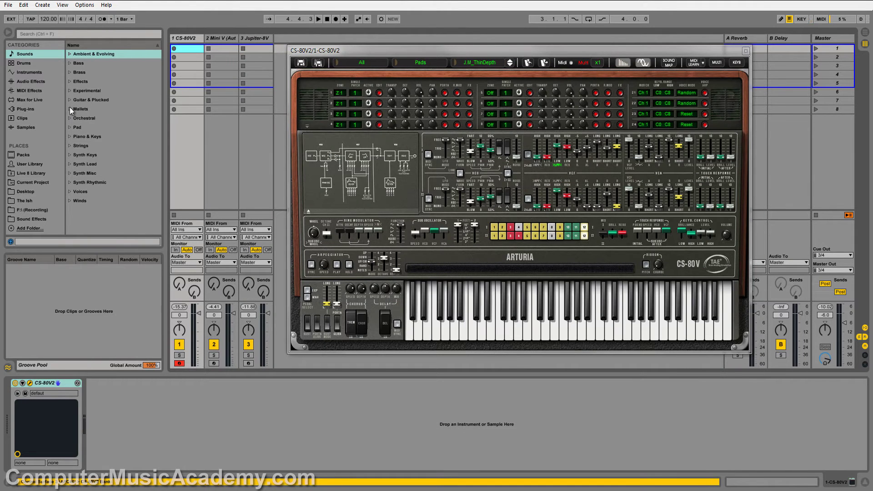
Create a fourth track with an Instrument Rack and expand its chain list.
click(29, 73)
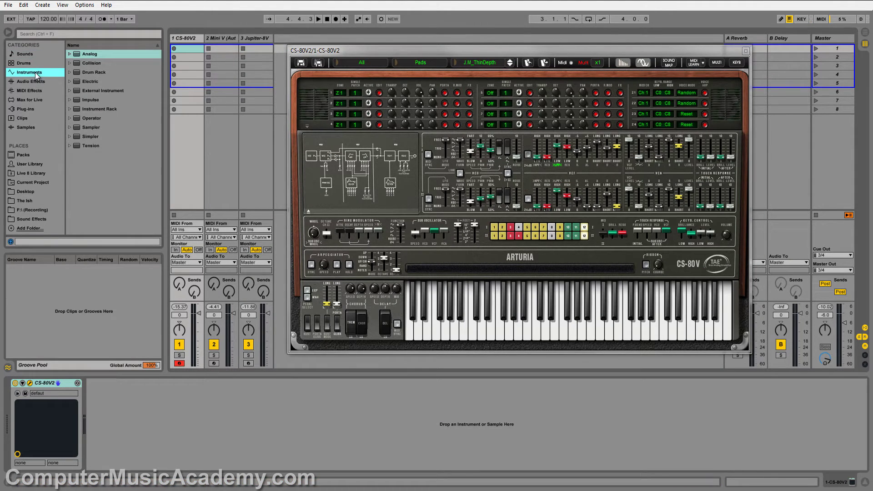
click(94, 109)
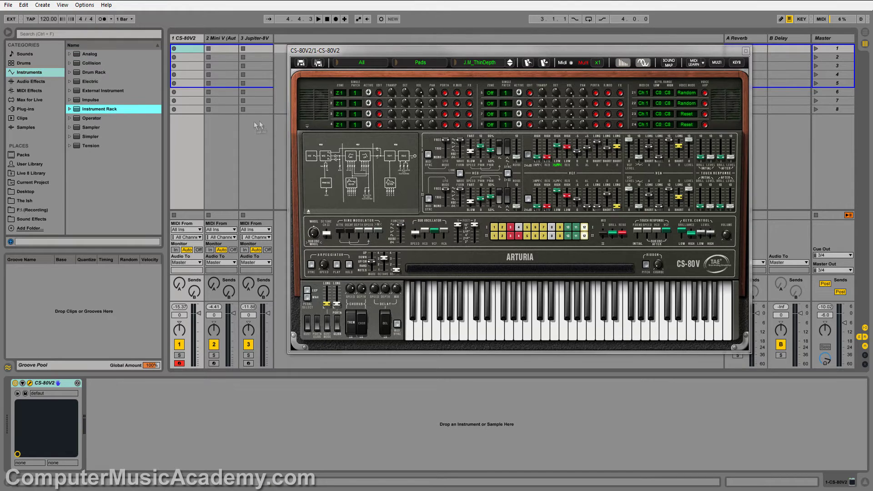
drag(282, 111, 280, 107)
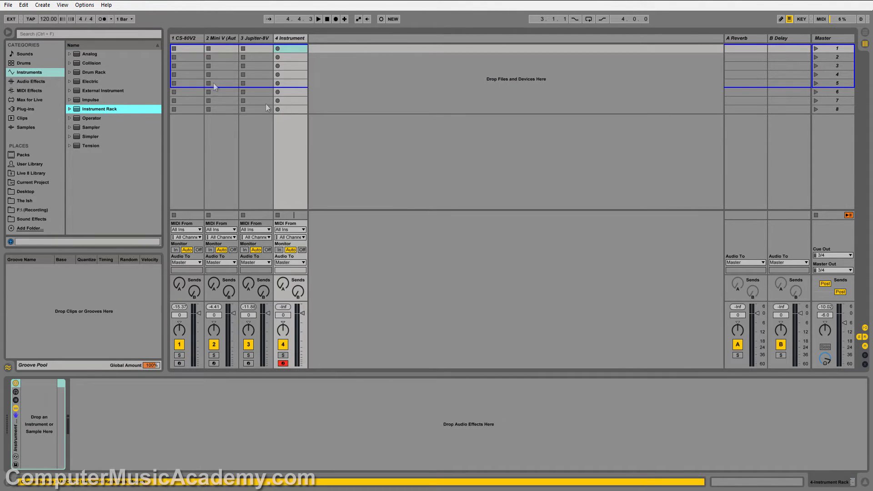
click(183, 38)
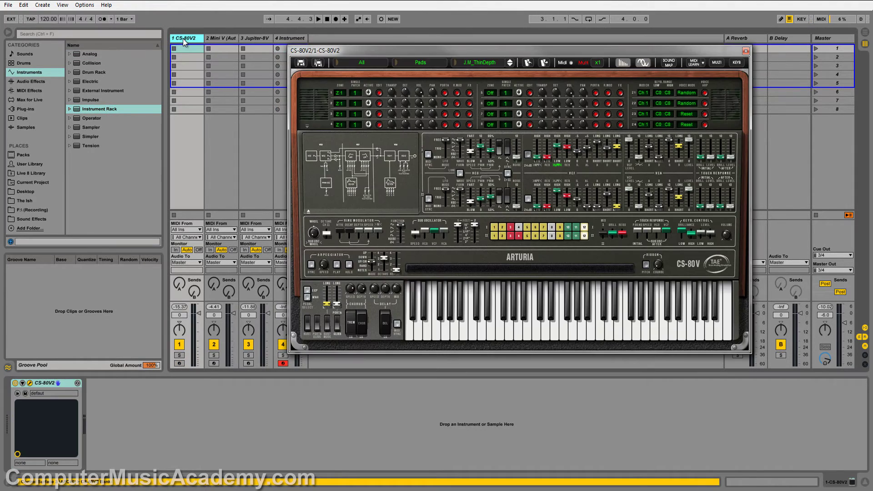
click(285, 38)
click(15, 400)
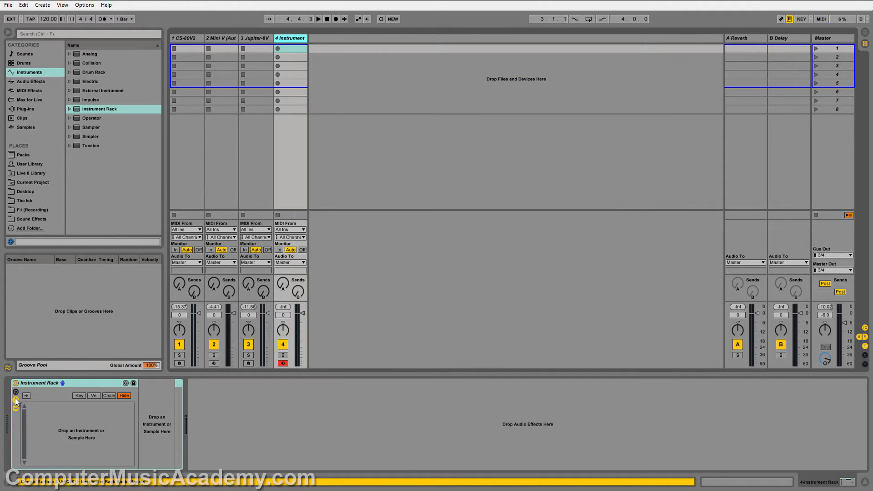
Copy the CS-80V, Mini V and Jupiter-8V devices into track 4's rack as chains.
click(188, 38)
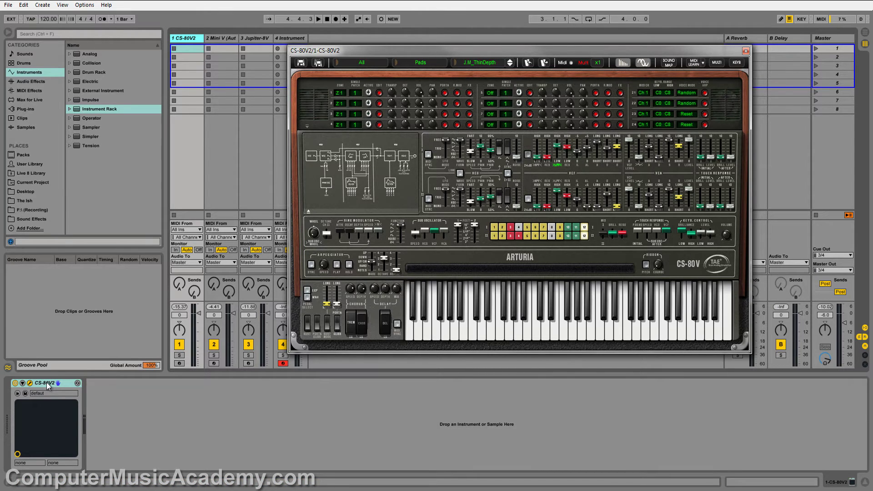
drag(47, 383, 64, 430)
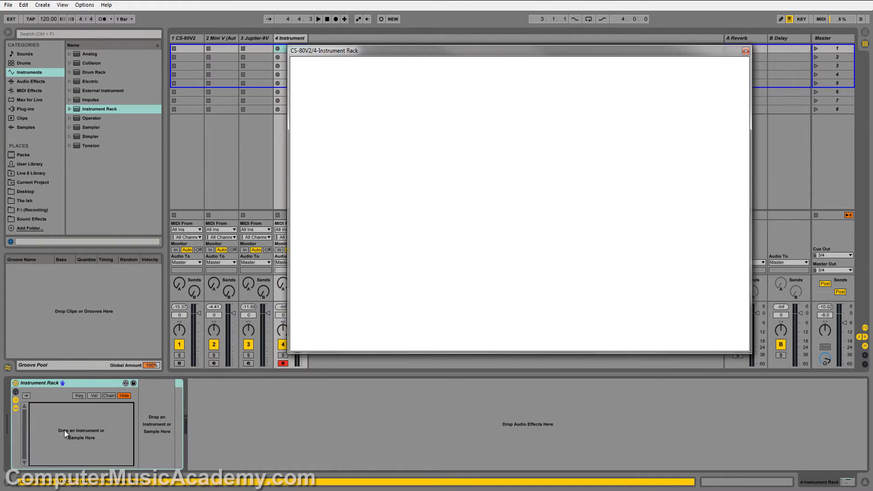
click(225, 39)
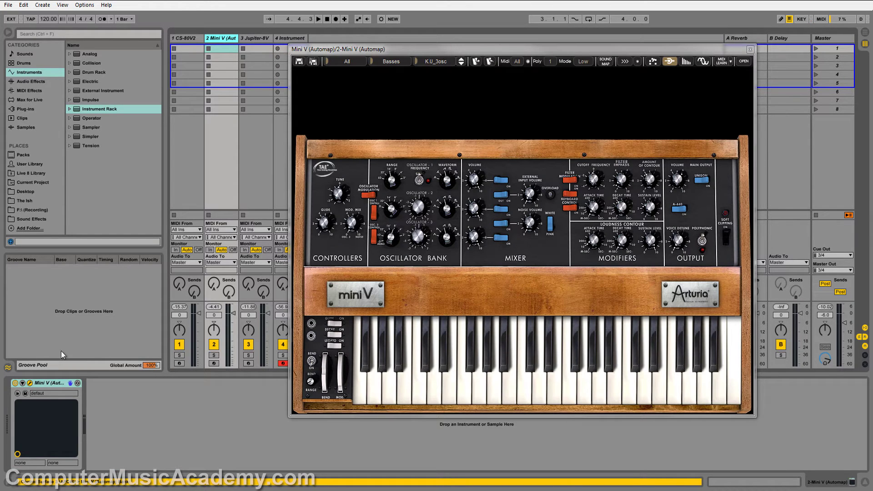
drag(45, 383, 248, 207)
drag(284, 121, 68, 416)
click(257, 35)
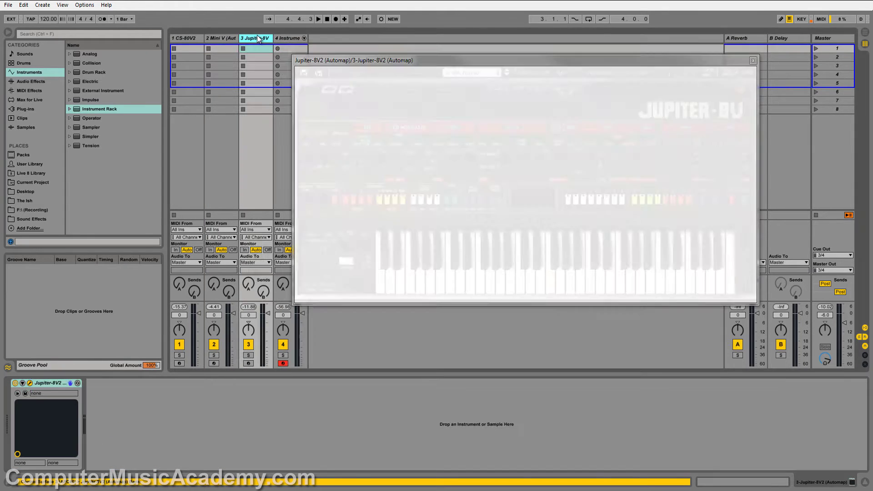
drag(47, 383, 277, 63)
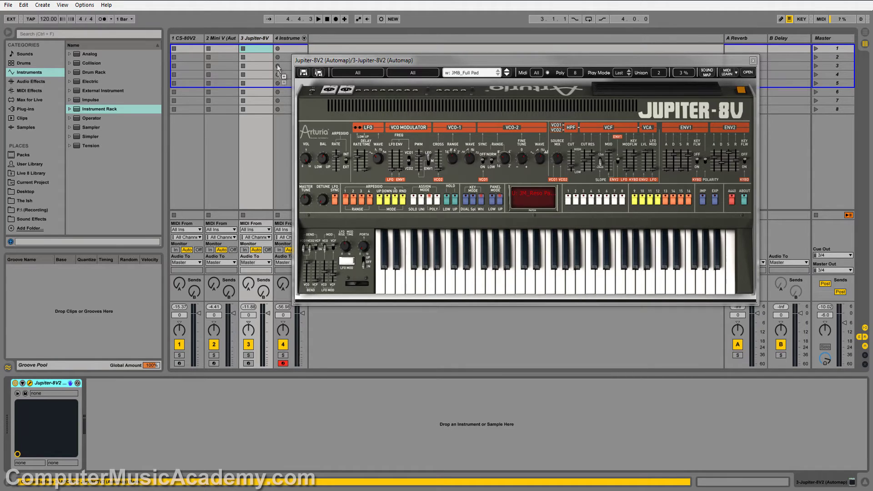
drag(282, 110, 282, 111)
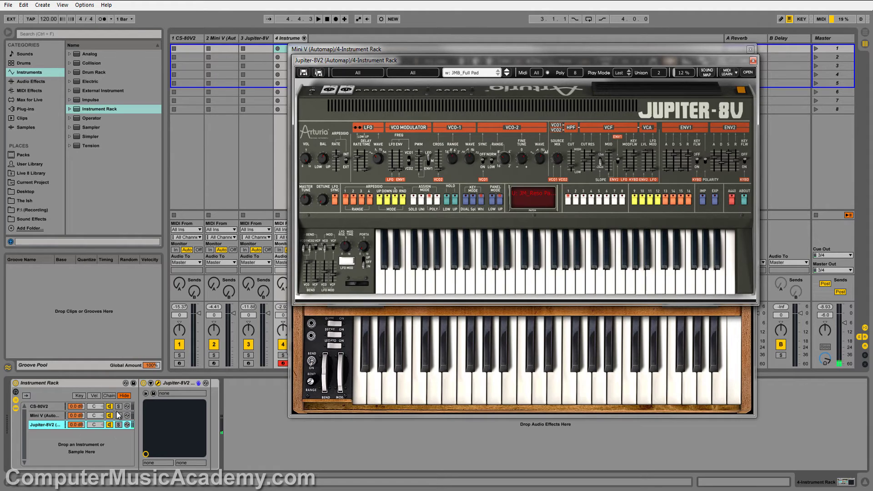
Toggle the rack's macro controls on and off, then close the Jupiter-8V and Mini V windows.
click(16, 391)
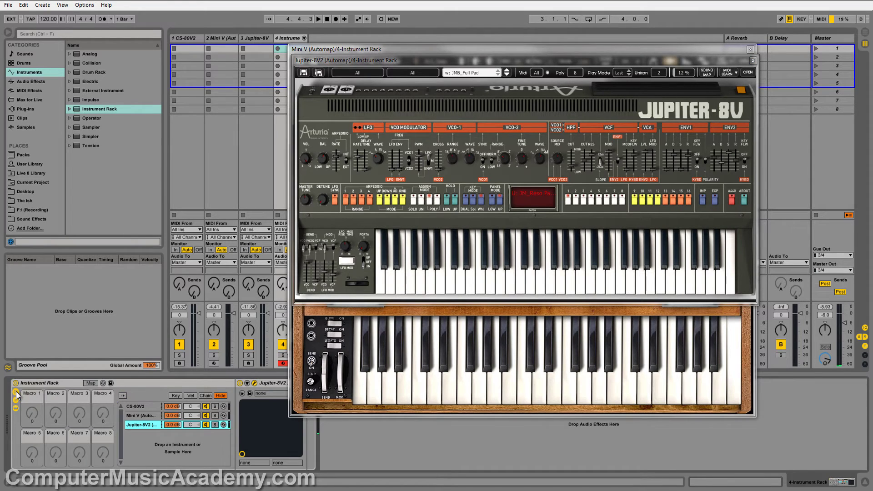
click(16, 392)
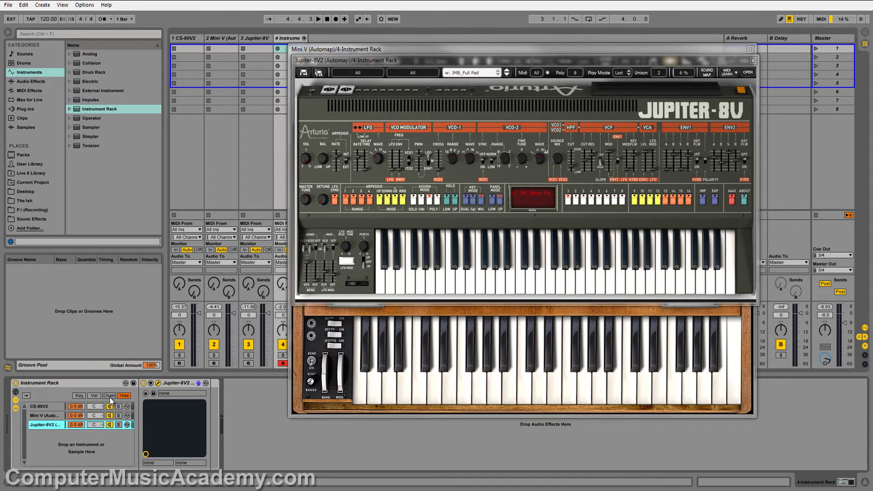
click(752, 61)
click(751, 49)
Close the last synth window and add an Auto Filter with cutoff at 15.0 kHz.
click(749, 50)
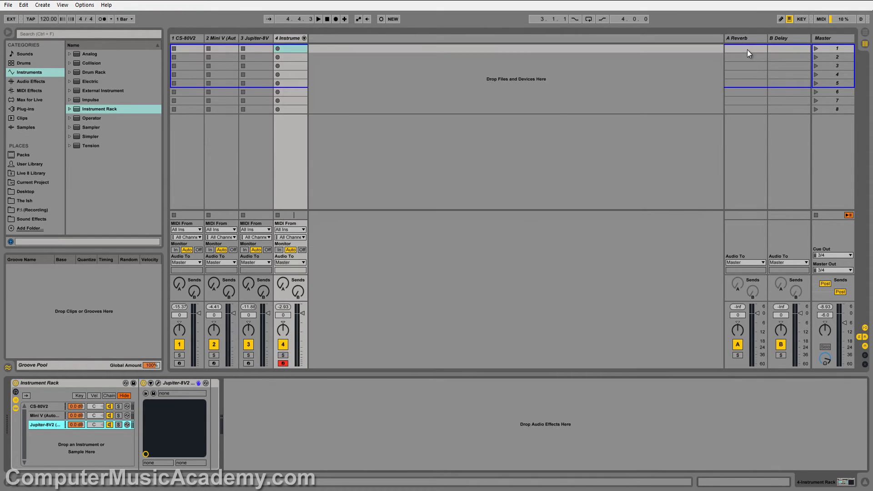
click(32, 82)
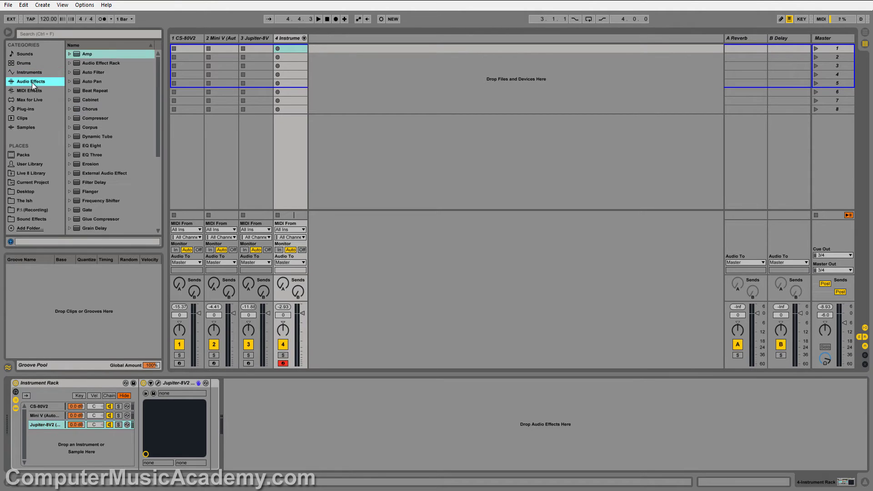
drag(99, 71, 311, 426)
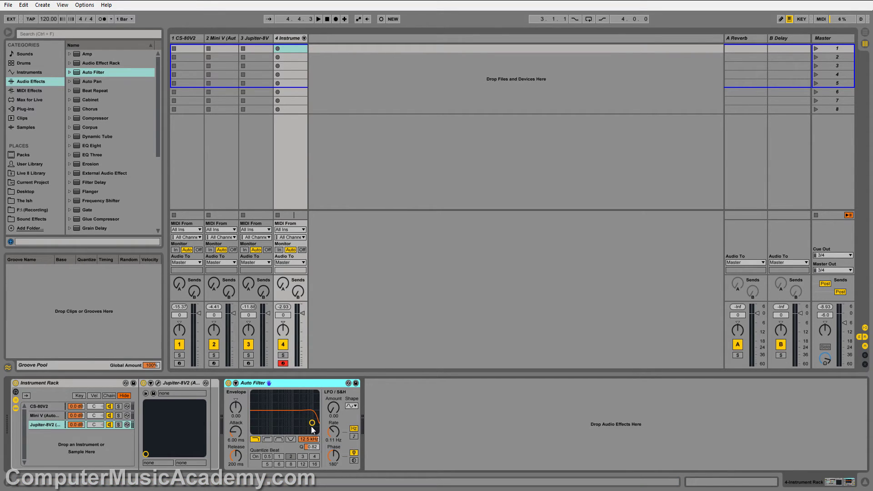
mouse_move(310, 427)
mouse_down()
mouse_move(315, 419)
mouse_move(280, 416)
mouse_move(318, 426)
mouse_move(294, 416)
mouse_move(304, 413)
mouse_move(293, 416)
mouse_move(311, 418)
mouse_move(257, 415)
mouse_move(312, 419)
mouse_up()
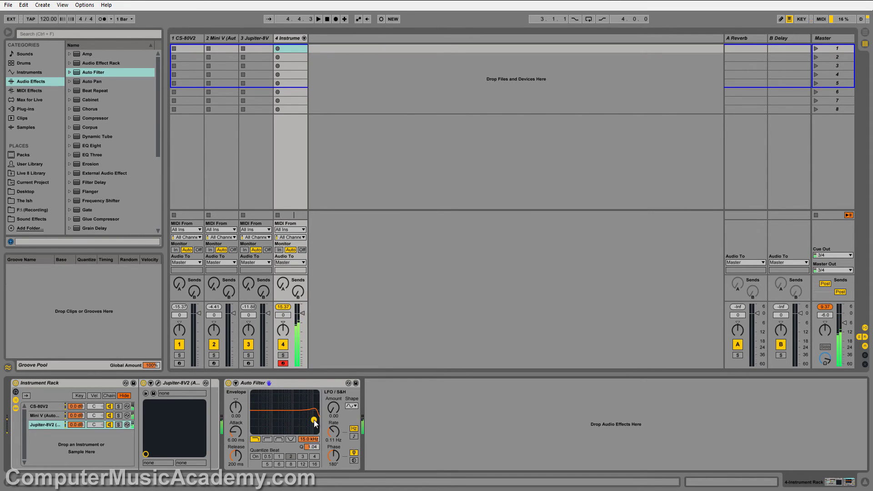
Place a Filter Delay after the Auto Filter and set the cutoff to 14.3 kHz.
scroll(121, 187, down, 2)
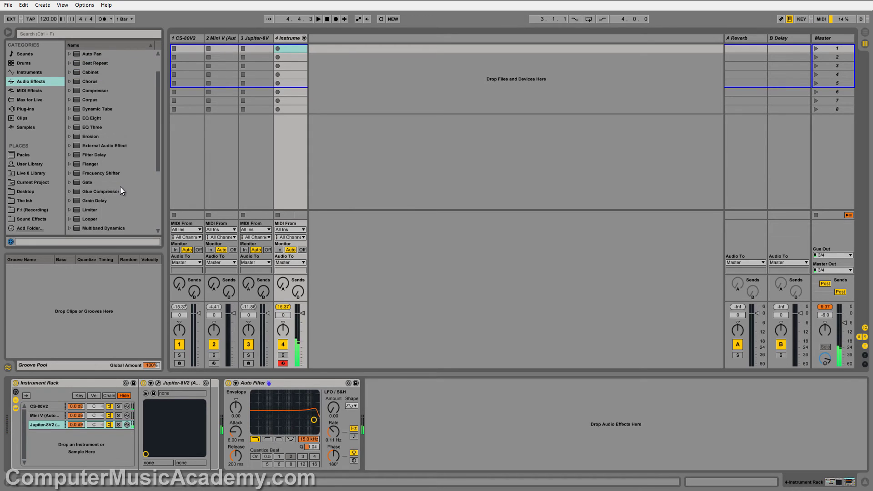
drag(104, 146, 410, 408)
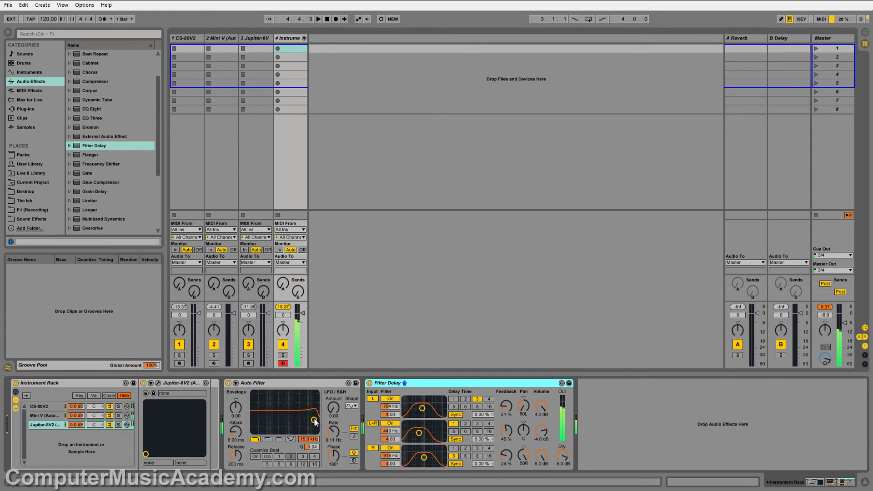
mouse_move(315, 422)
mouse_down()
mouse_move(259, 423)
mouse_move(314, 414)
mouse_up()
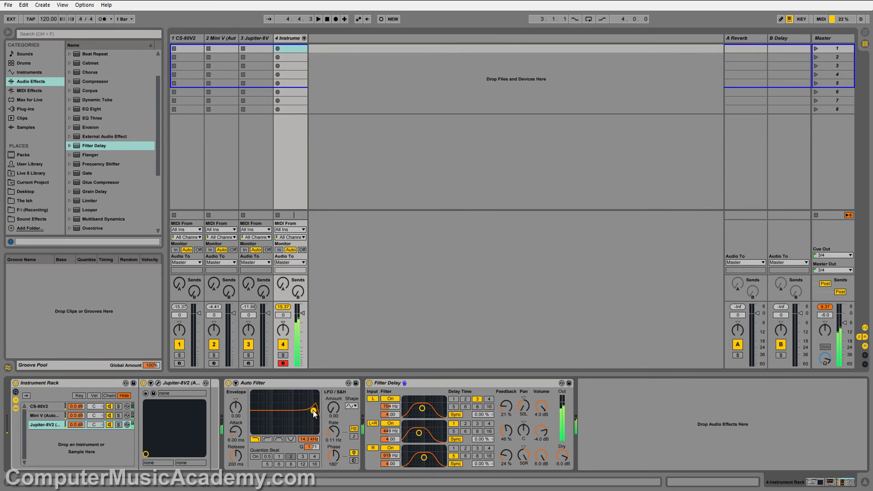